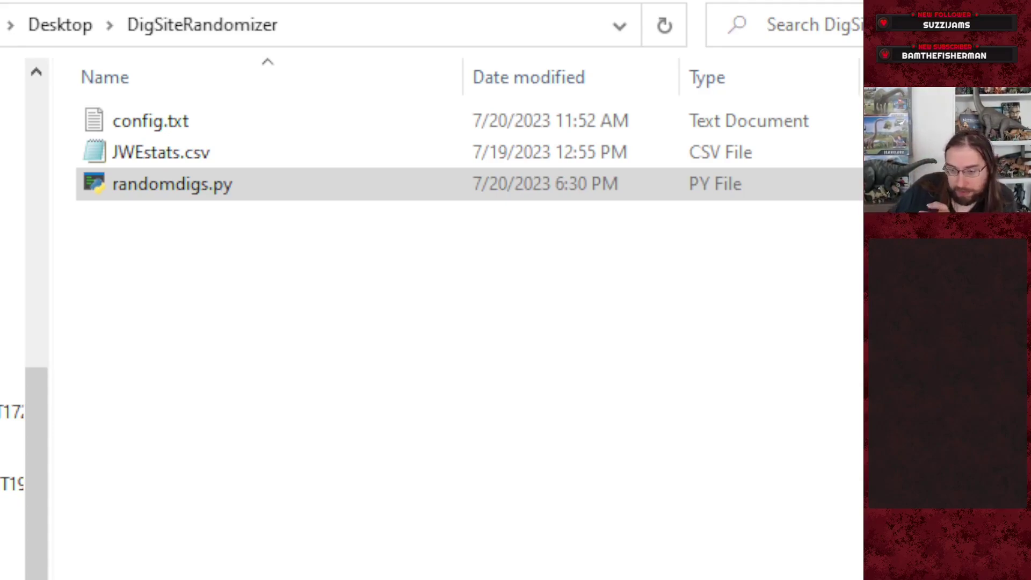
# - Check config.txt (empty BANLIST, BLANK False), then view the JWEstats.csv species stats
pyautogui.hotkey('alt', 'Tab')
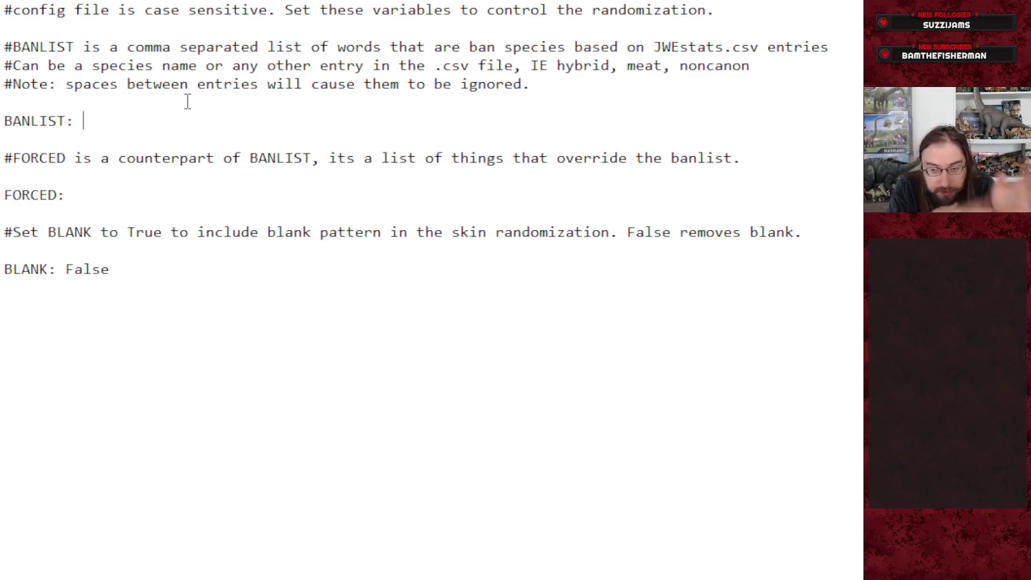
pyautogui.hotkey('alt', 'Tab')
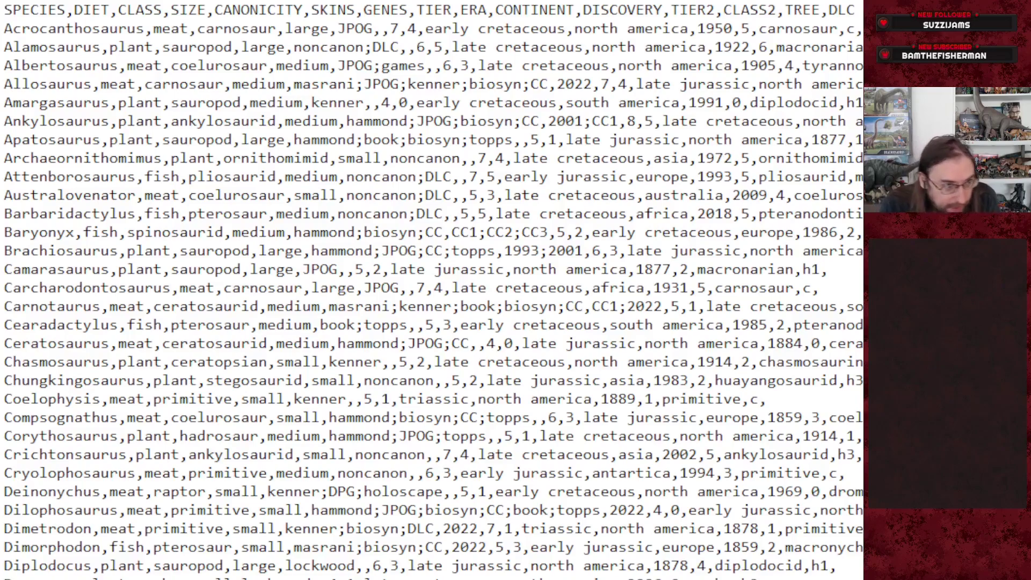
# - Switch to the Command Prompt holding cd ./desktop/DigSiteRandomizer
pyautogui.hotkey('alt', 'Tab')
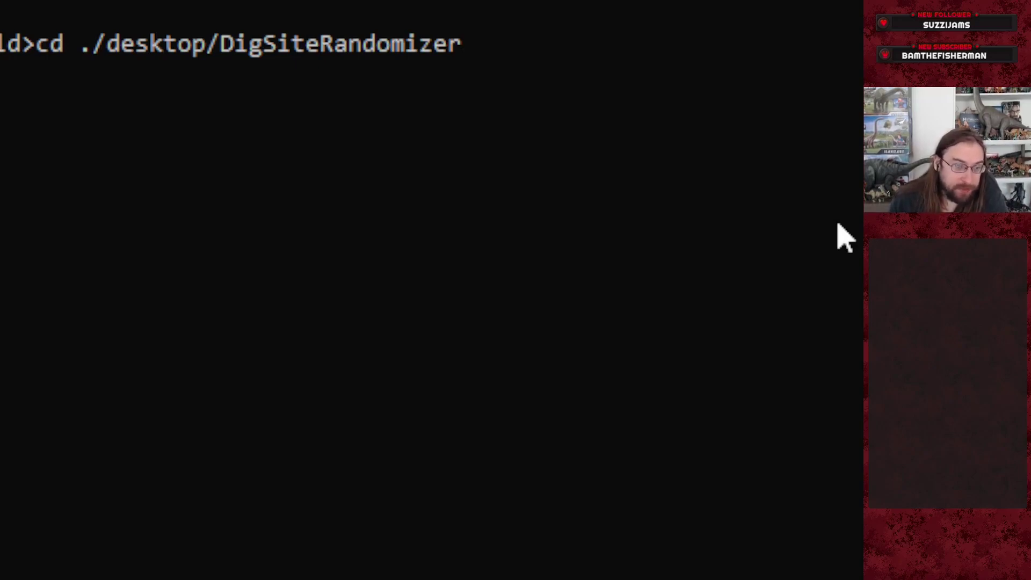
# - Enter the DigSiteRandomizer folder and type python randomdigs.py at the new prompt
pyautogui.press('Return')
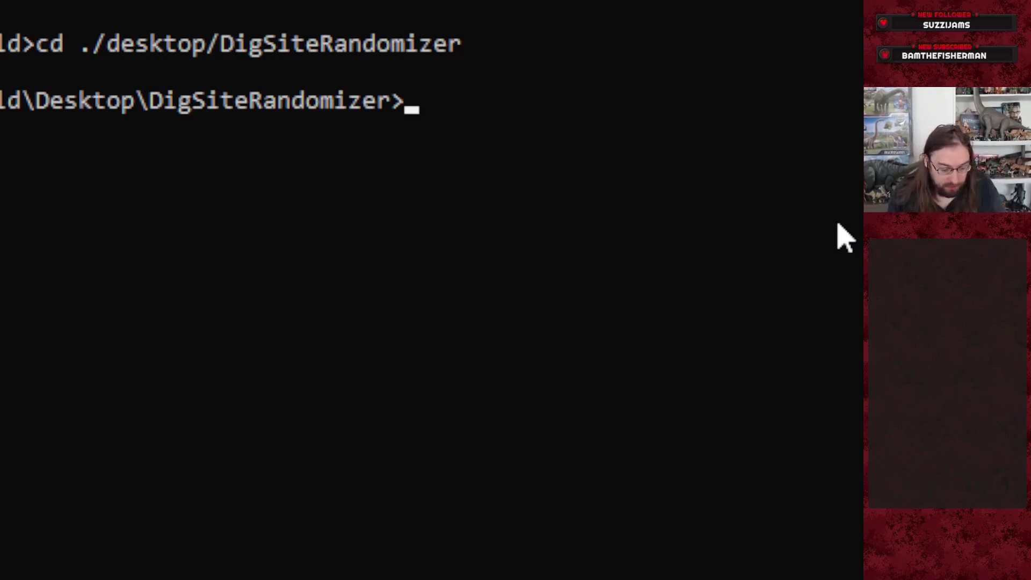
pyautogui.write('python')
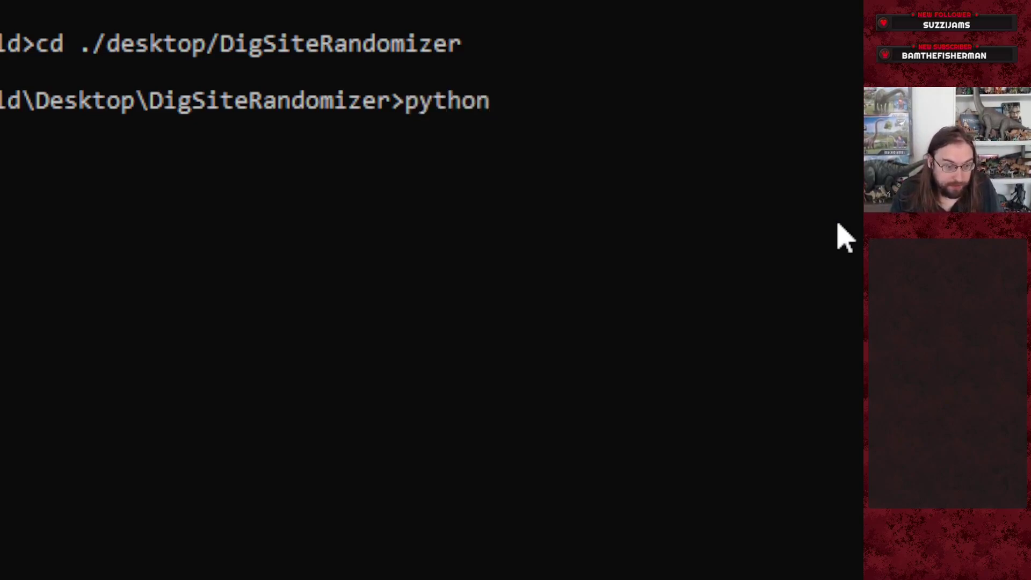
pyautogui.write(' random')
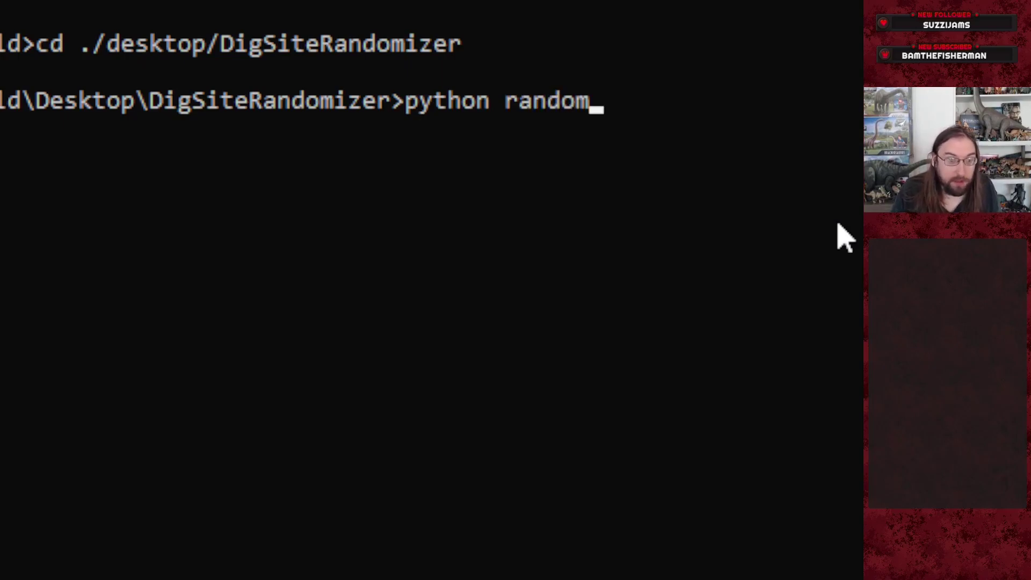
pyautogui.write('digs.py')
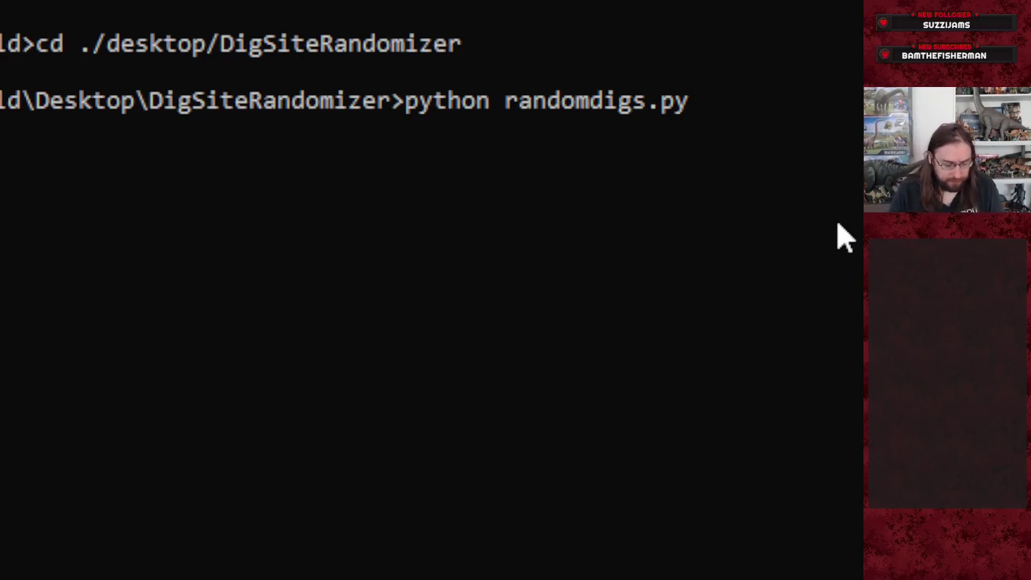
# - Run python randomdigs.py 50 random to generate the randomized tech-tree files
pyautogui.write('50')
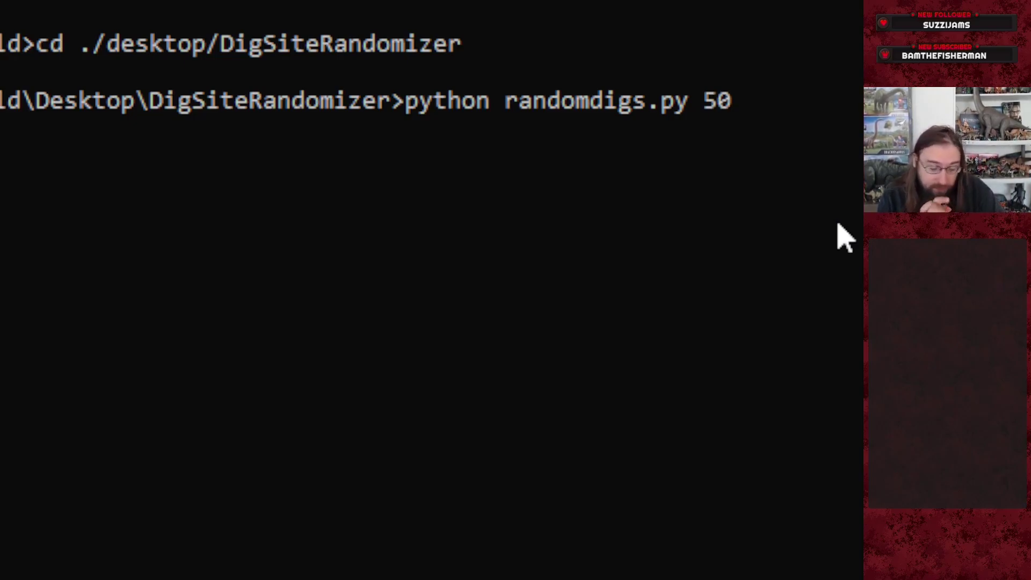
pyautogui.write('random')
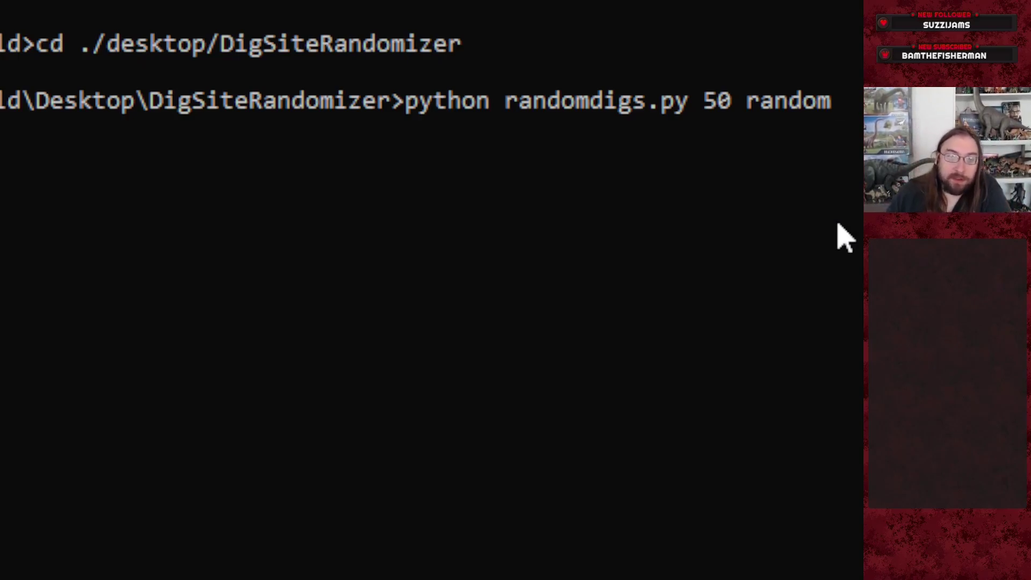
pyautogui.press('Return')
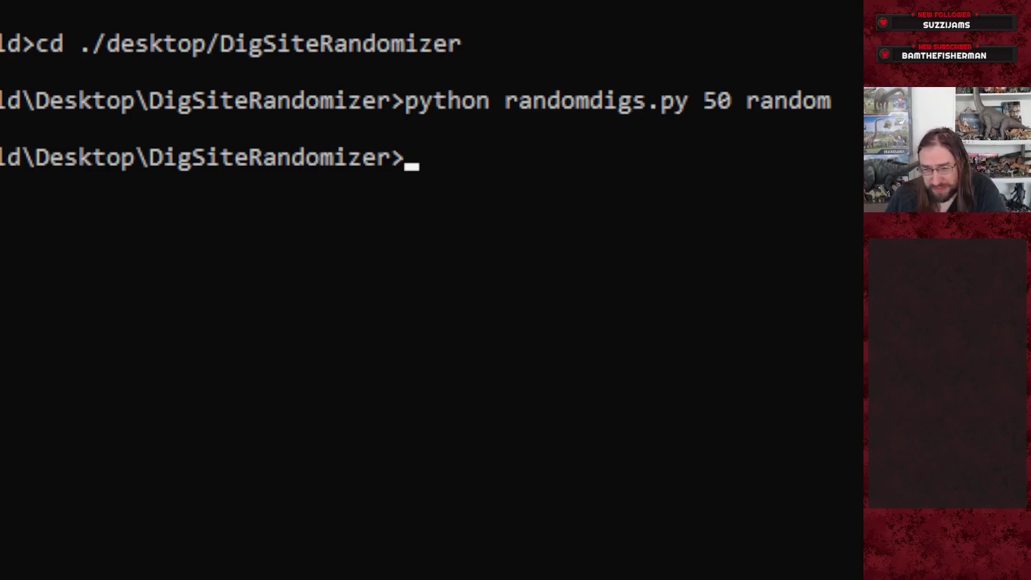
# - Confirm the techtrees .lua files exist in DigSiteRandomizer, then return to Command Prompt
pyautogui.hotkey('alt', 'Tab')
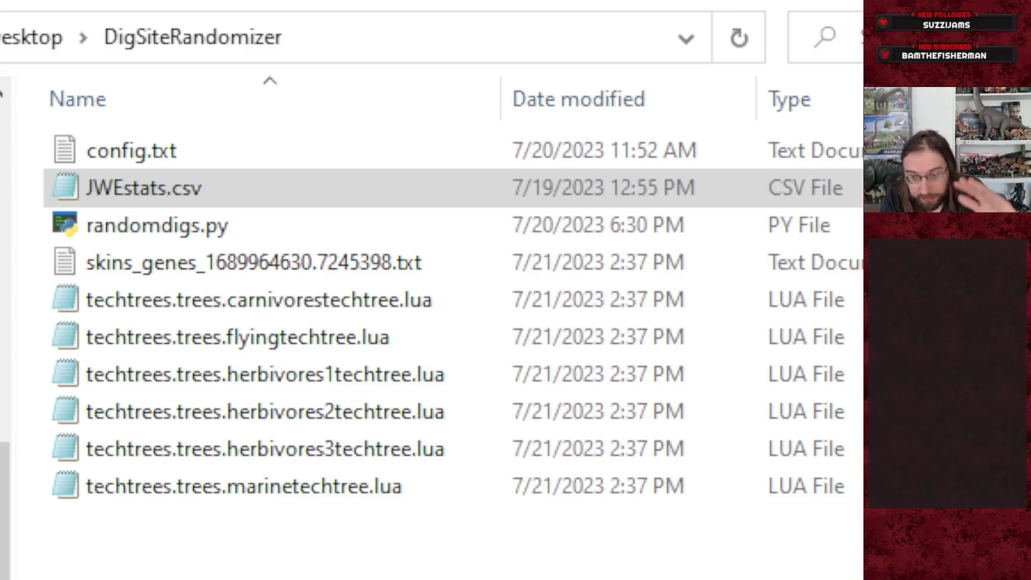
pyautogui.hotkey('alt', 'Tab')
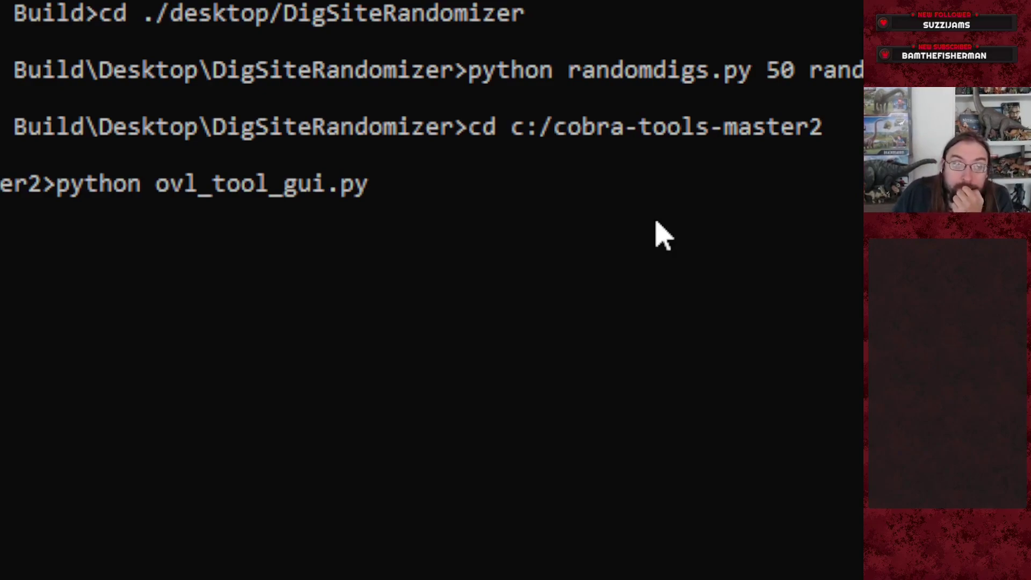
# - Launch ovl_tool_gui.py and open Main.ovl from Win64 › ovldata › Content0
pyautogui.press('Return')
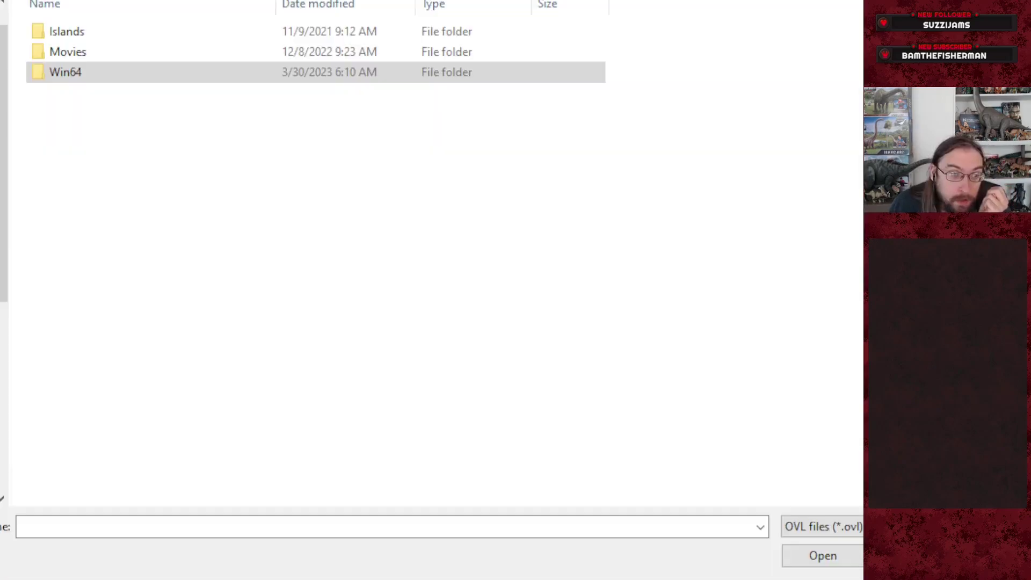
pyautogui.hotkey('ctrl', 'o')
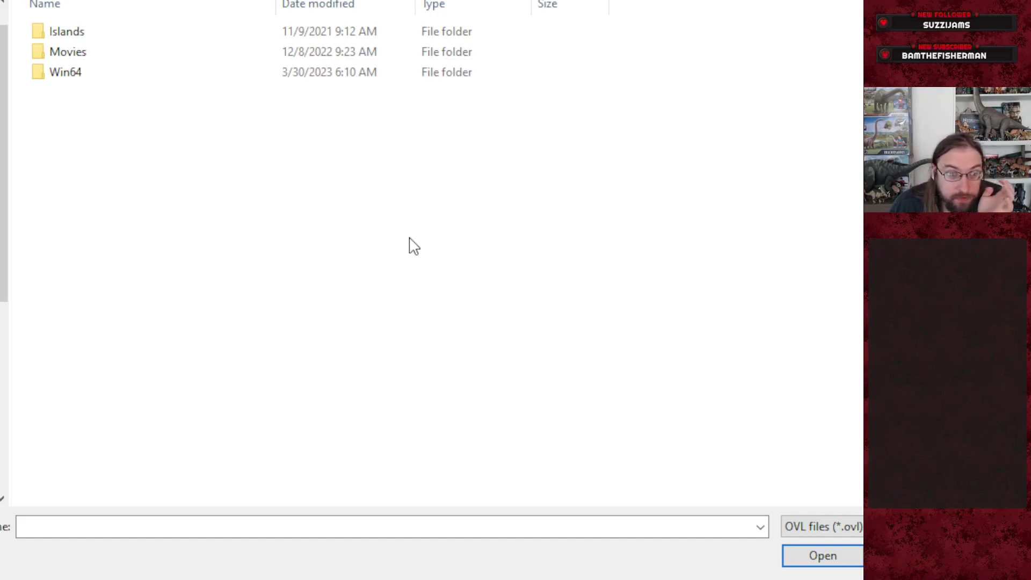
pyautogui.click(78, 74)
pyautogui.doubleClick(79, 79)
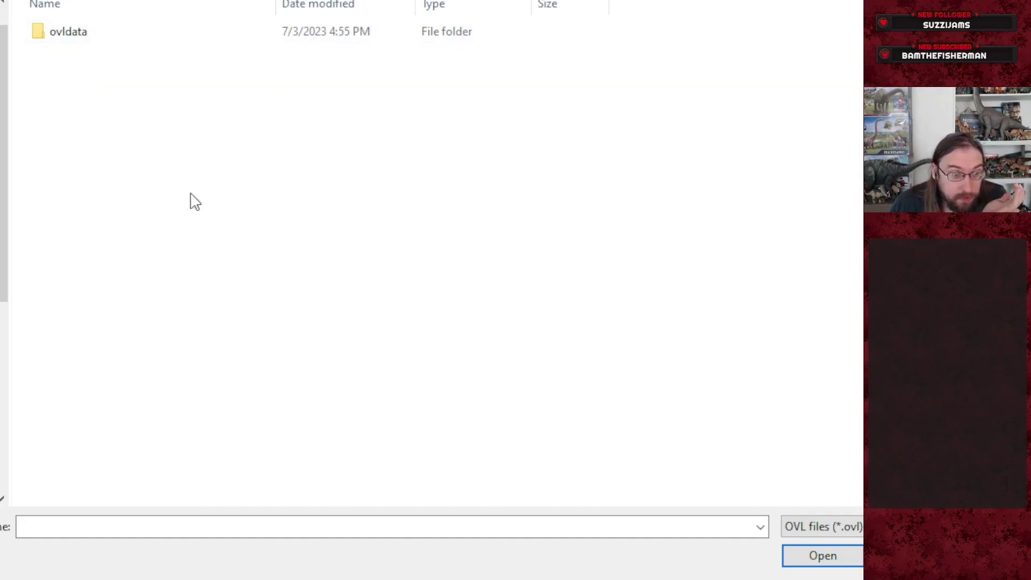
pyautogui.click(74, 42)
pyautogui.doubleClick(75, 42)
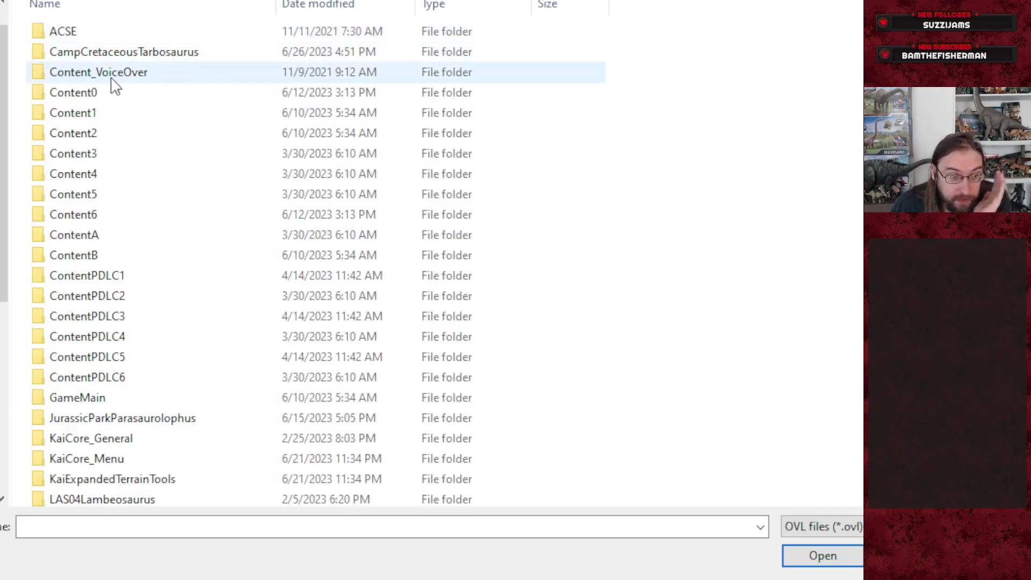
pyautogui.click(79, 96)
pyautogui.doubleClick(78, 96)
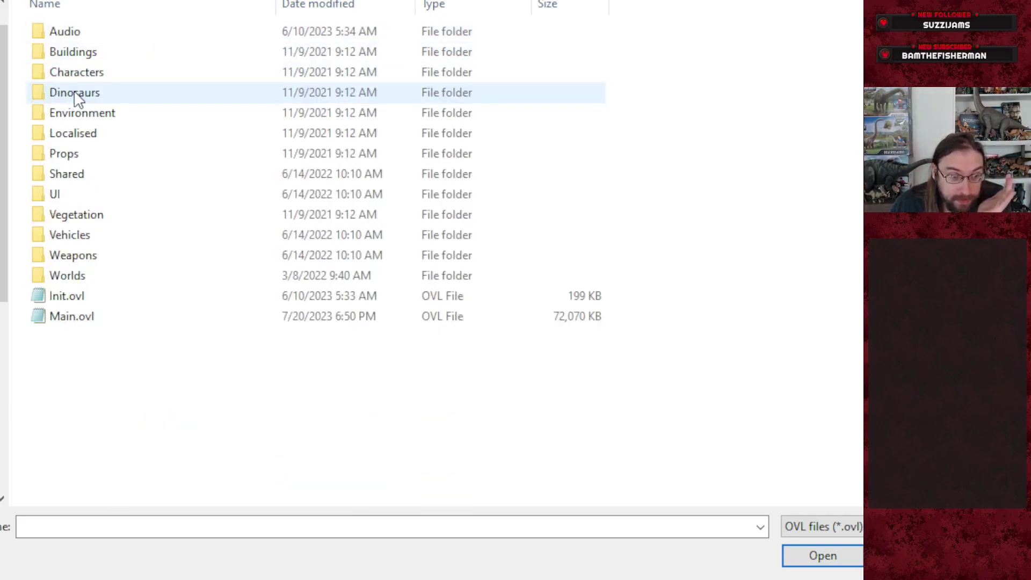
pyautogui.click(80, 321)
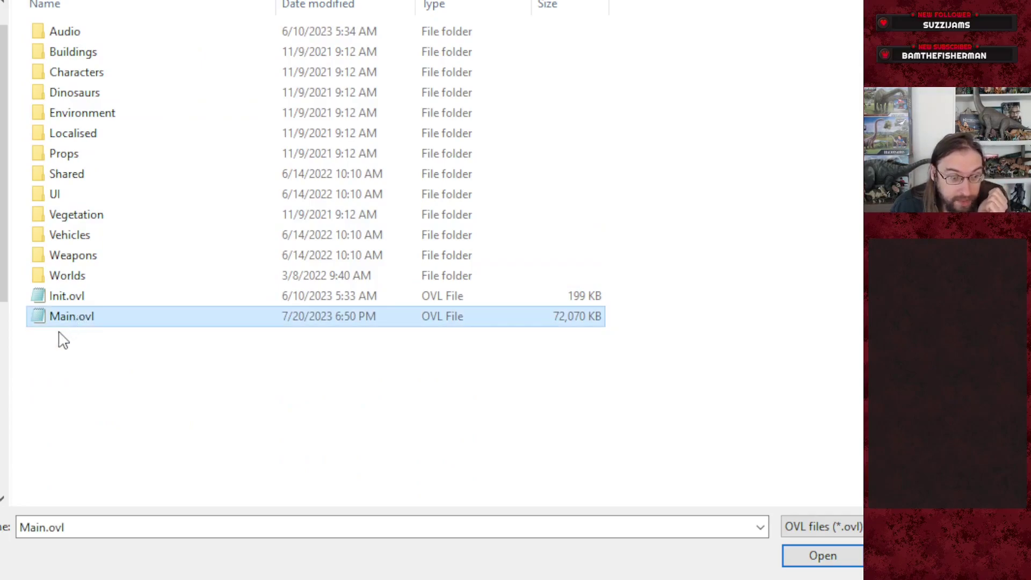
pyautogui.click(822, 561)
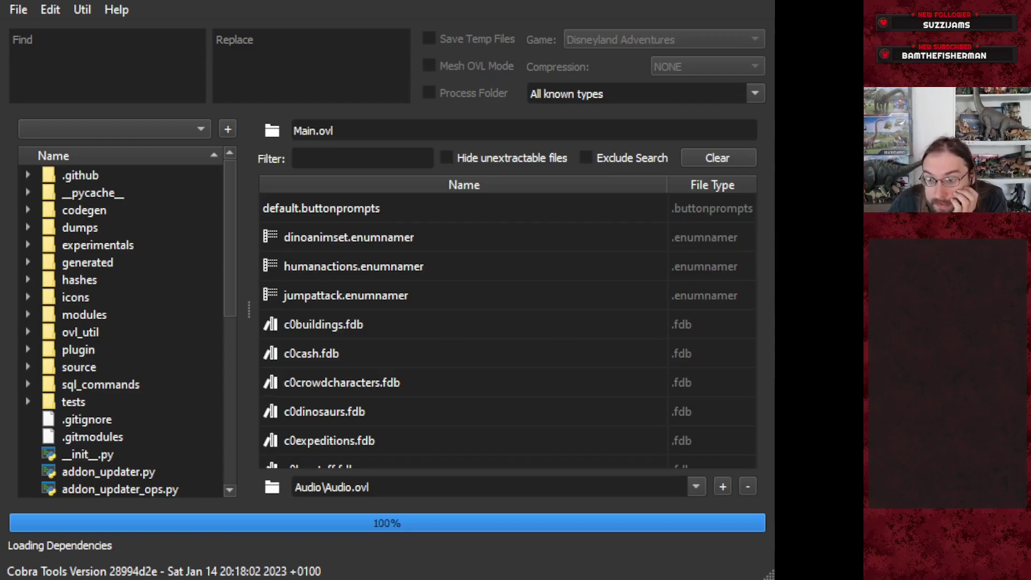
# - Let Main.ovl finish loading, then switch to the DigSiteRandomizer folder in Explorer
pyautogui.hotkey('alt', 'Tab')
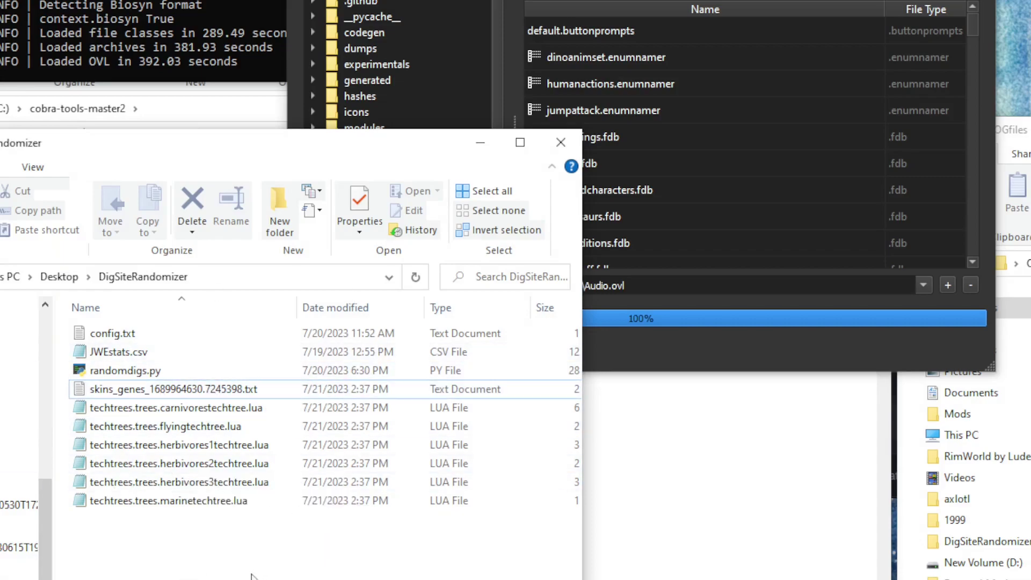
# - Drag the six techtrees .lua files into the archive editor's file list for injection
pyautogui.moveTo(309, 578); pyautogui.dragTo(750, 138)
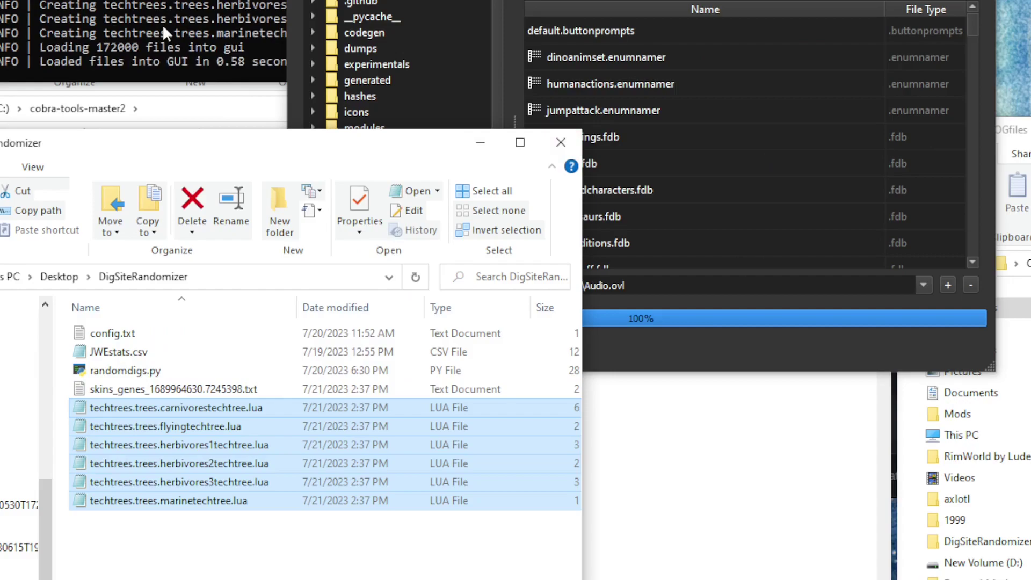
pyautogui.click(141, 53)
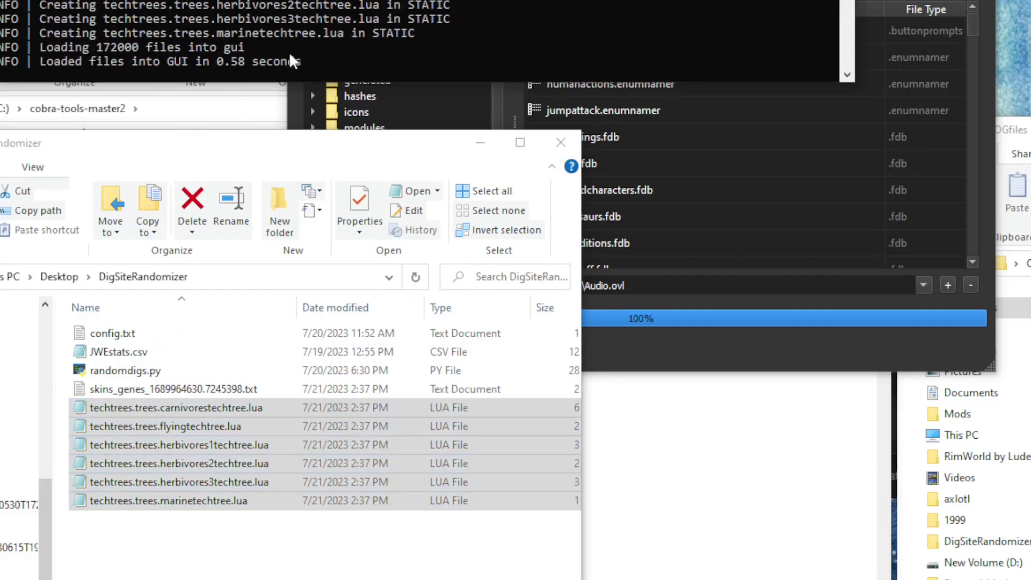
pyautogui.click(706, 343)
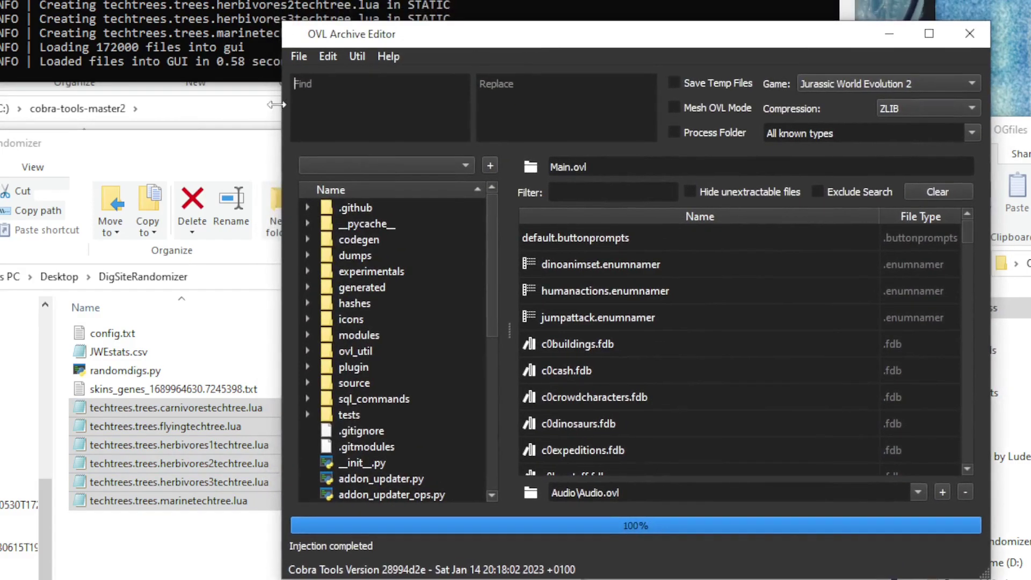
# - Save the modified Main.ovl from the File menu and wait for Saved OVL
pyautogui.click(299, 57)
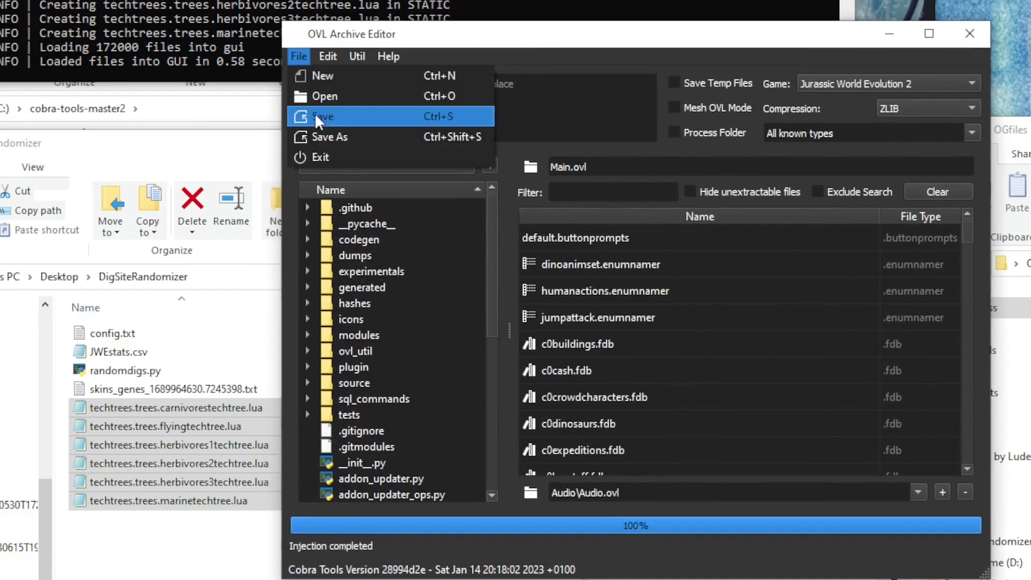
pyautogui.click(318, 117)
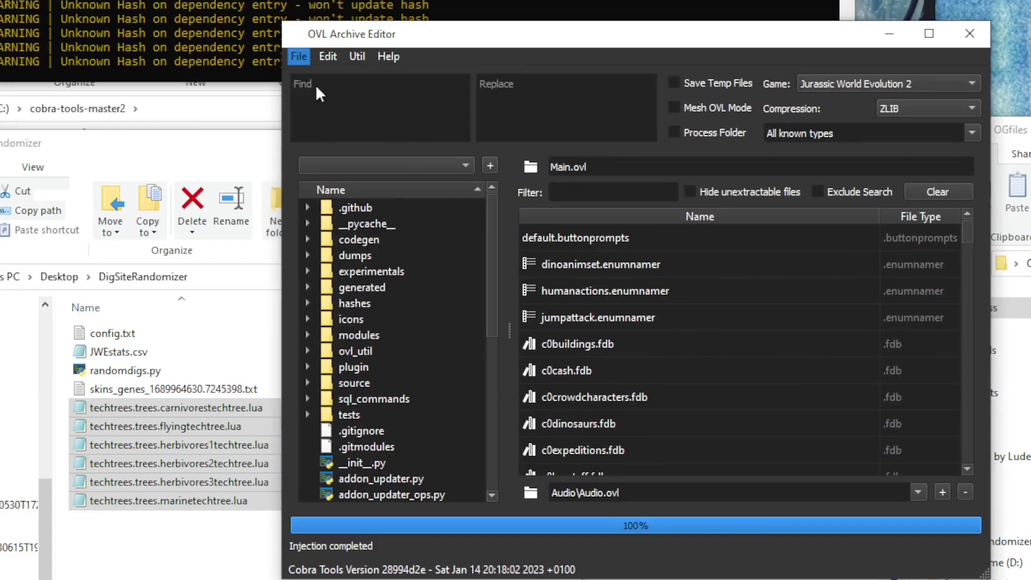
pyautogui.click(211, 47)
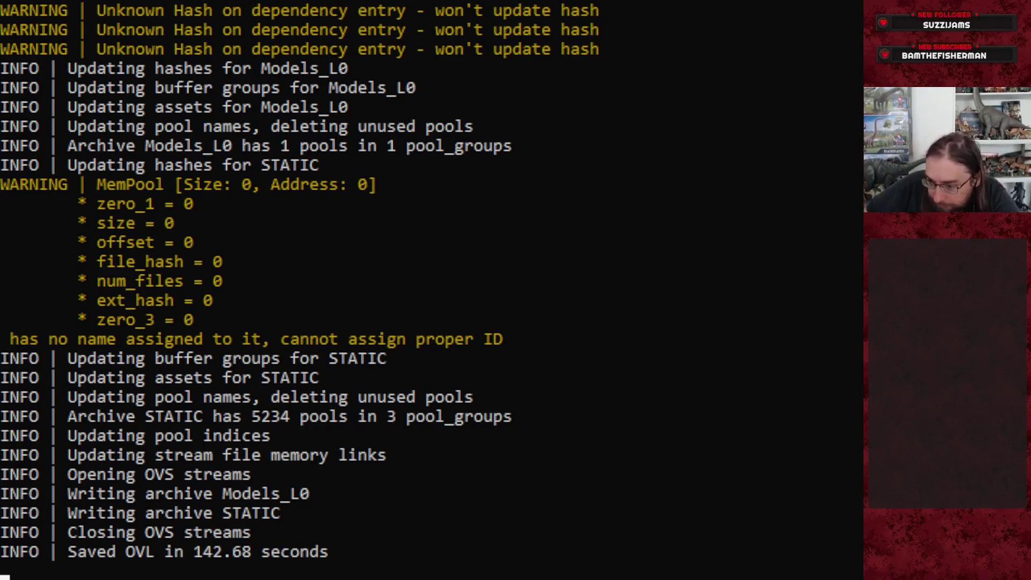
pyautogui.hotkey('alt', 'Tab')
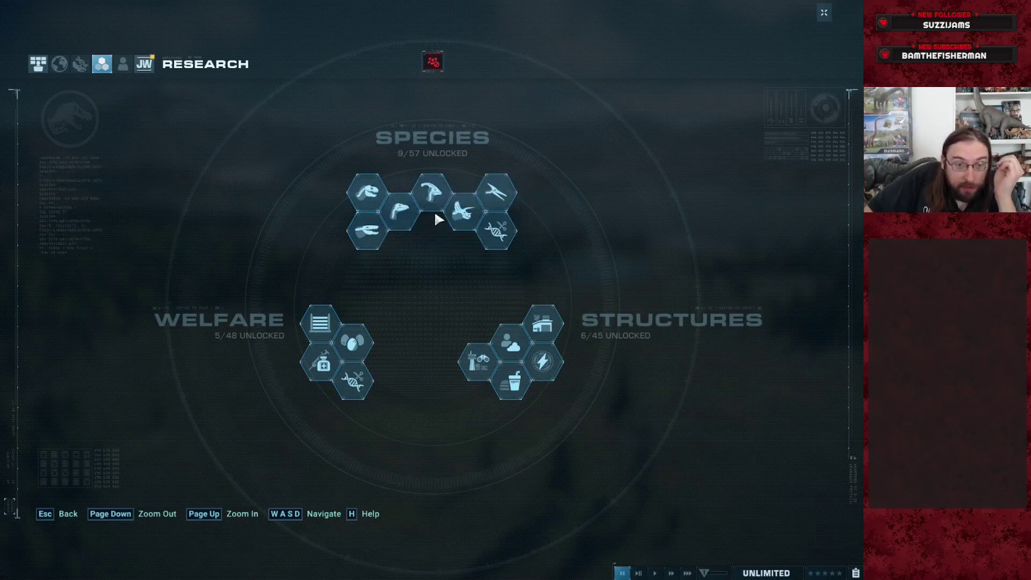
# - Browse the Small Herbivores and Medium and Large Herbivores research trees, returning to the overview
pyautogui.click(407, 206)
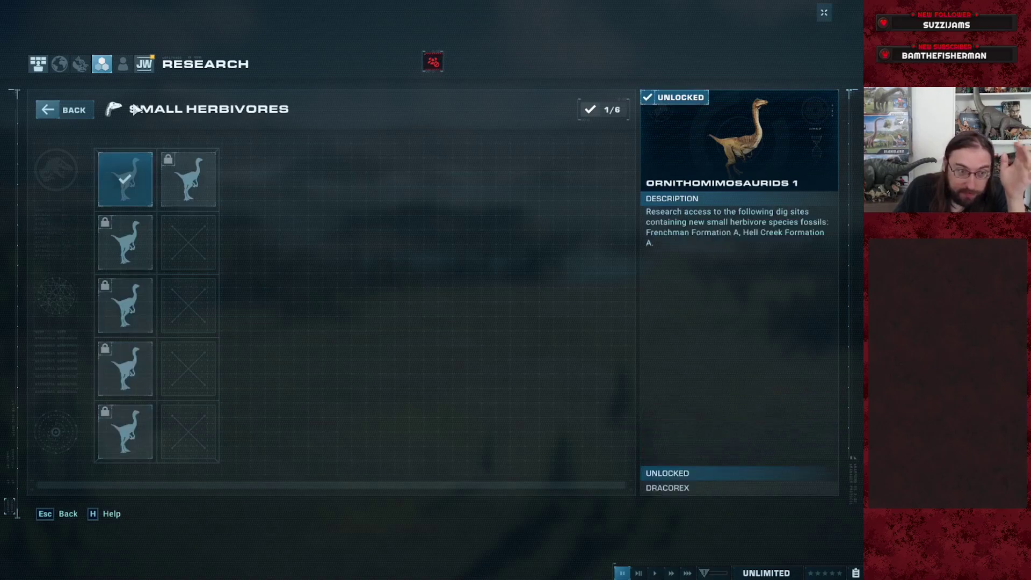
pyautogui.click(80, 116)
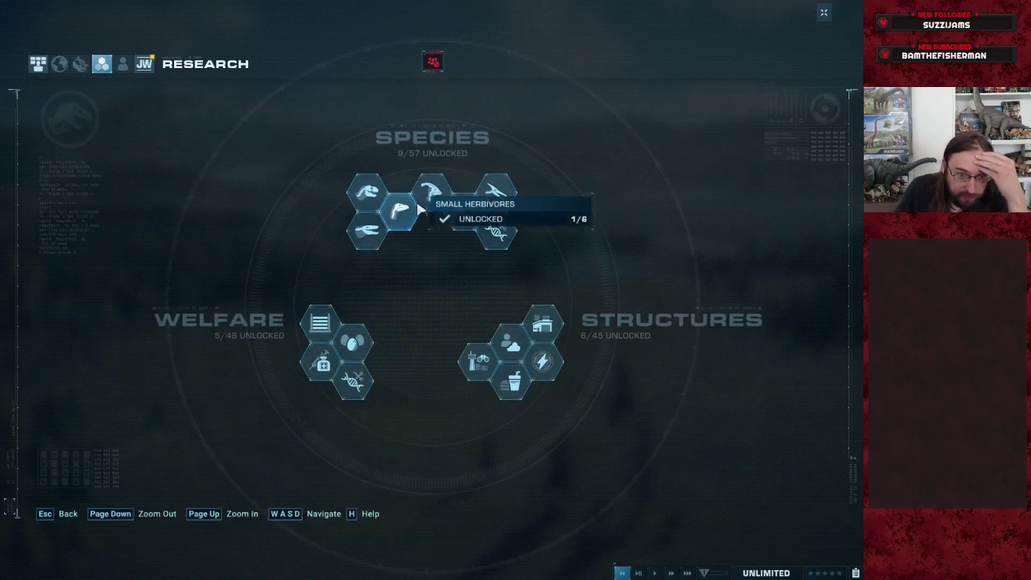
pyautogui.click(397, 181)
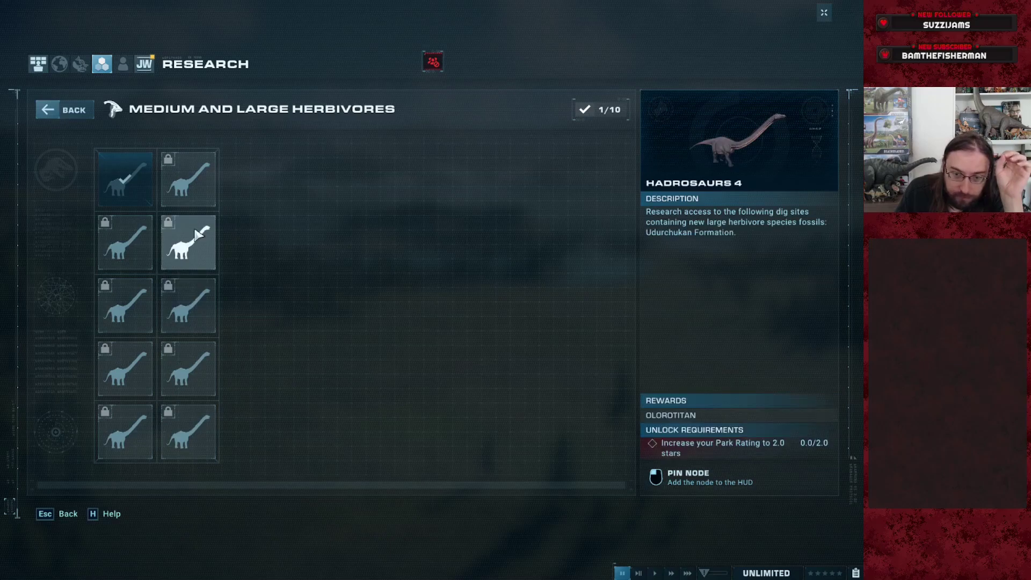
pyautogui.click(62, 110)
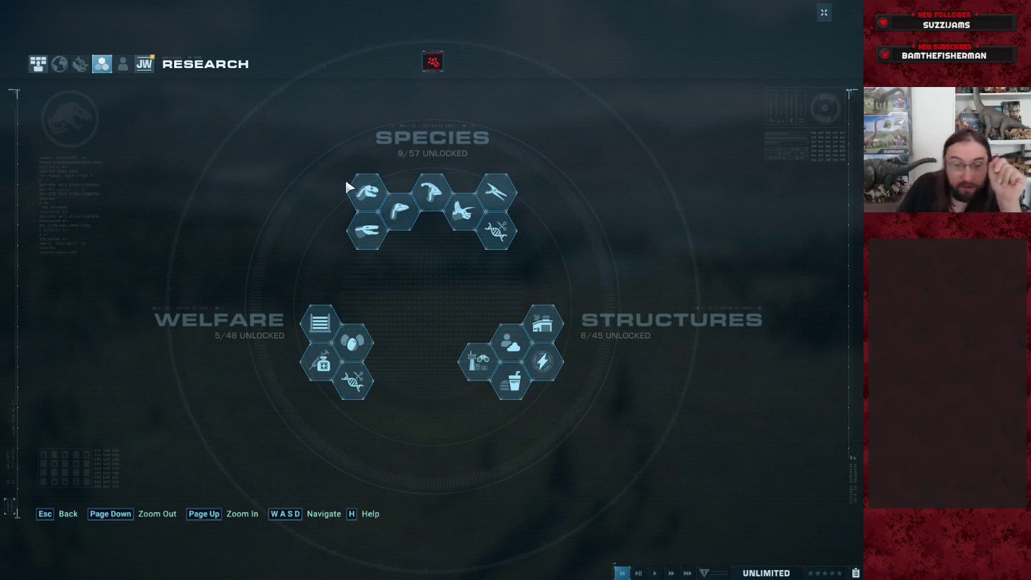
pyautogui.click(368, 200)
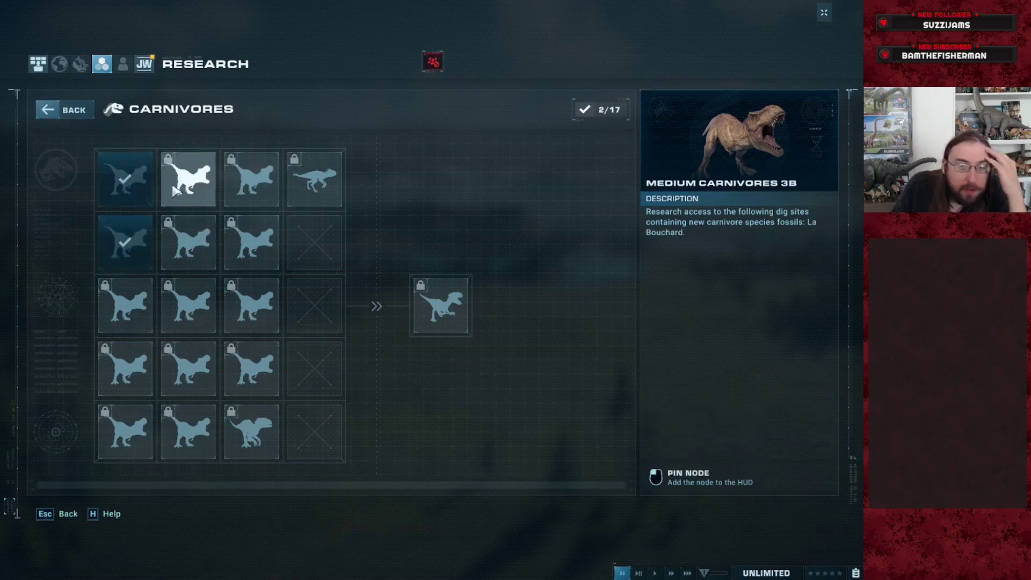
pyautogui.click(81, 108)
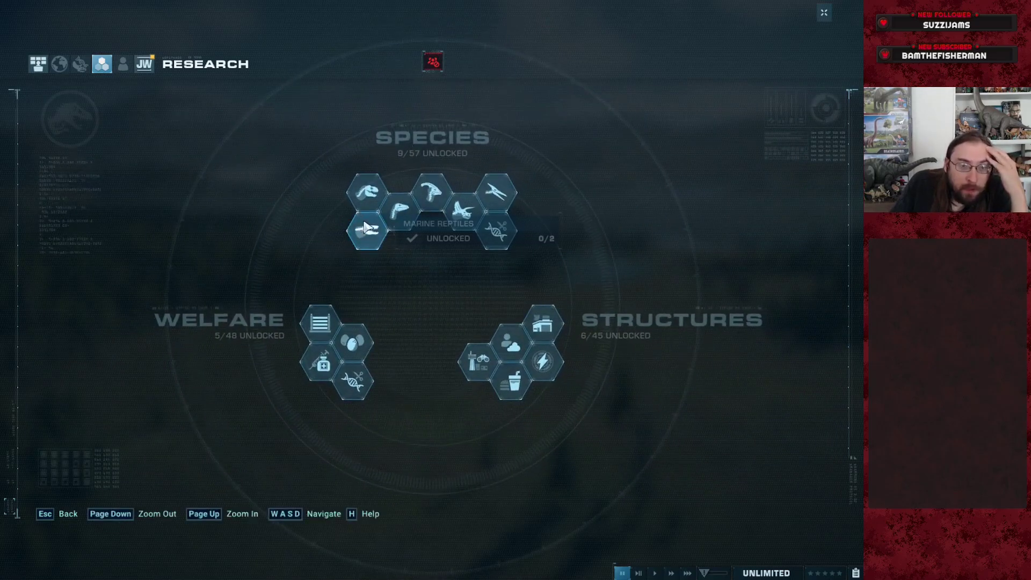
pyautogui.click(373, 236)
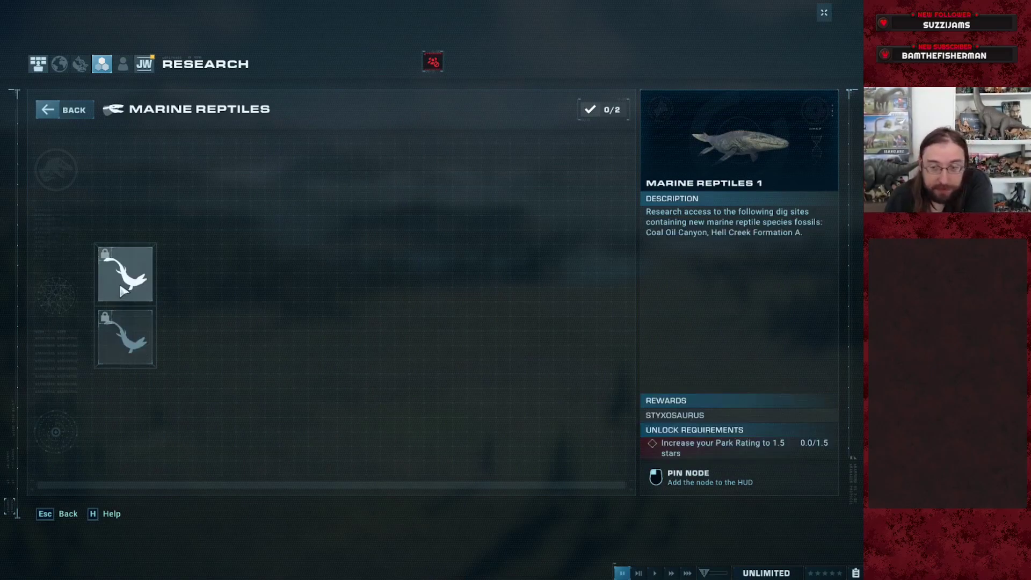
pyautogui.click(67, 110)
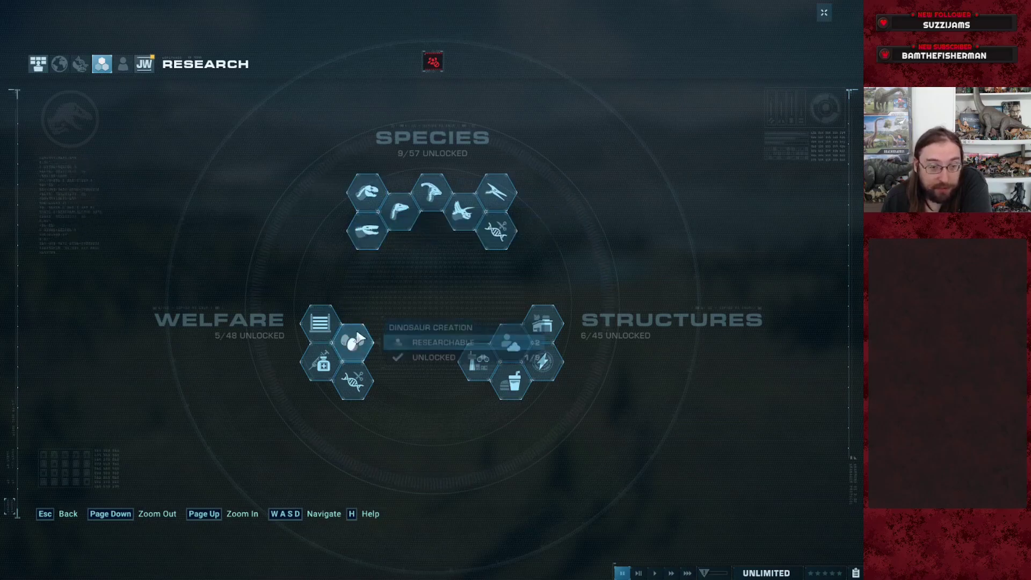
# - View the Dinosaur Creation tree, then the Flying Reptiles tree at 1/5 rewarding Dimorphodon
pyautogui.click(343, 333)
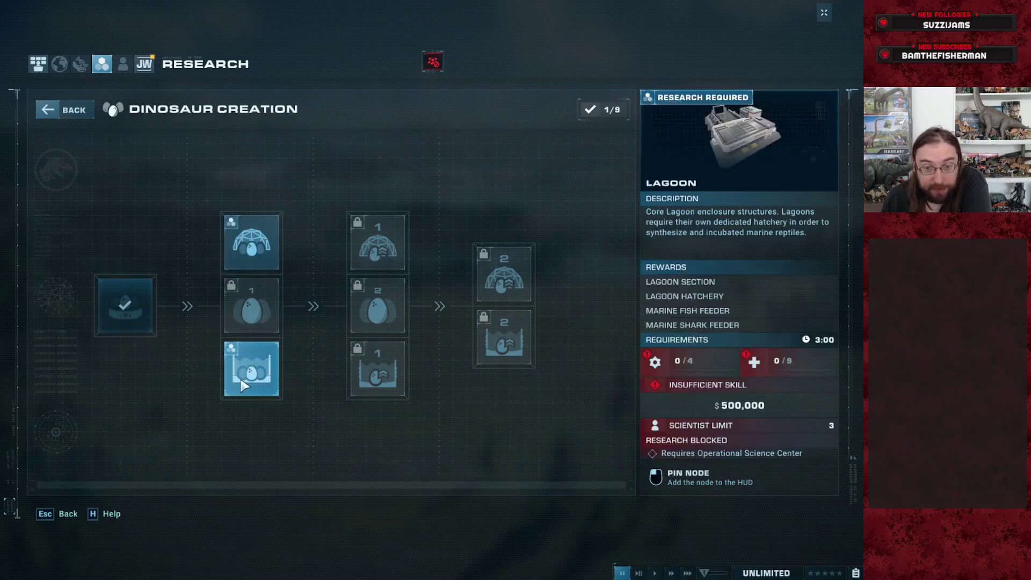
pyautogui.click(62, 110)
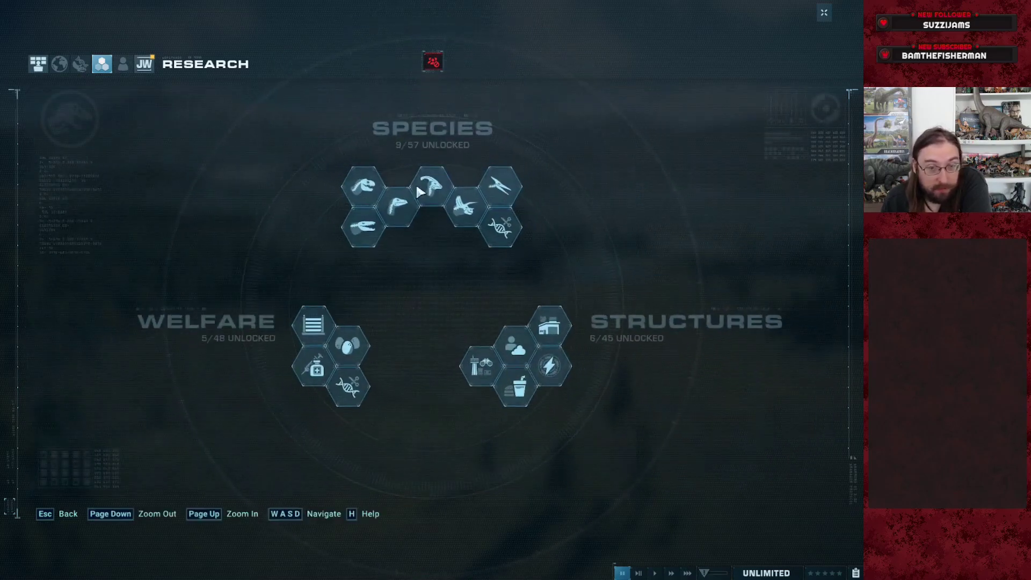
pyautogui.click(490, 195)
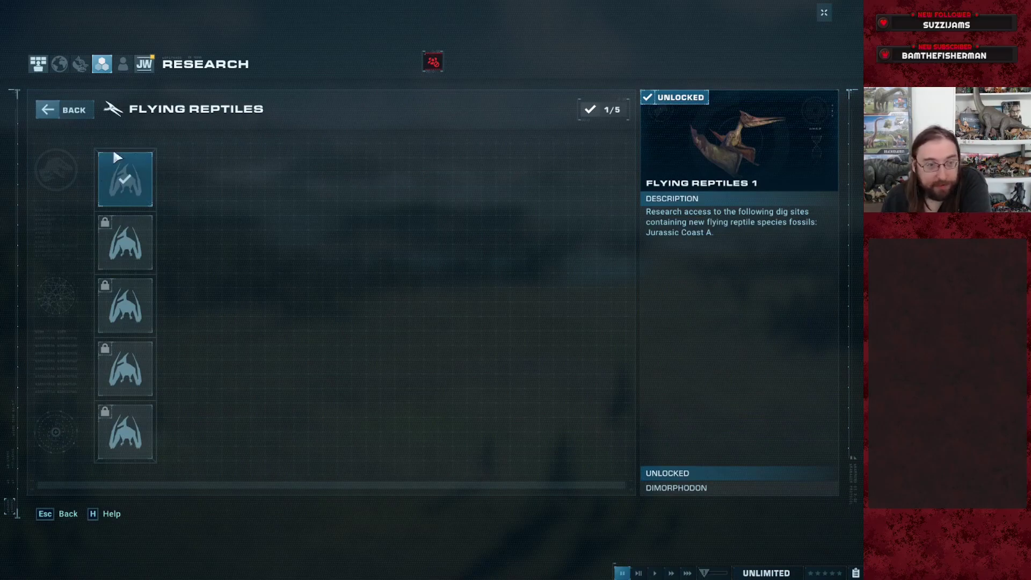
pyautogui.hotkey('alt', 'Tab')
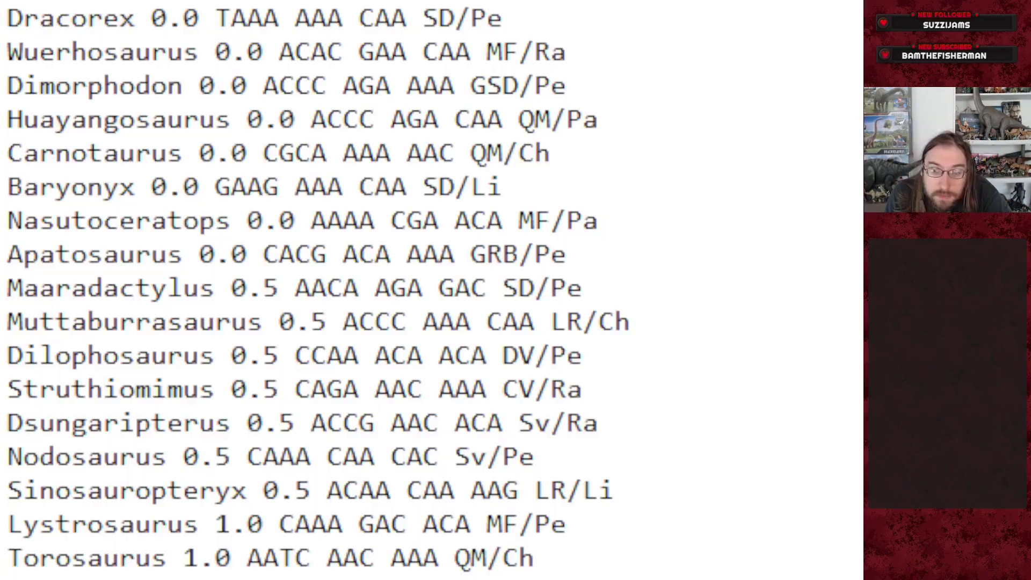